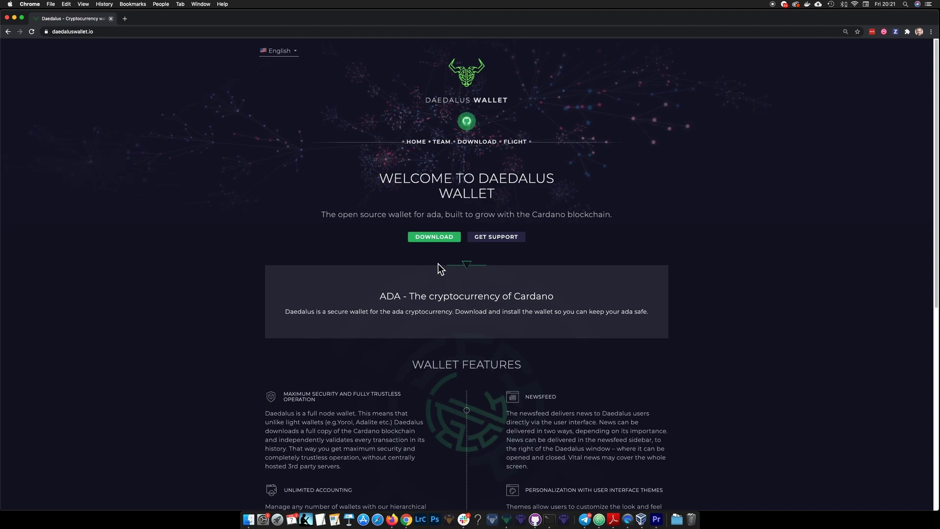
Go to the Daedalus Wallet download page from the daedaluswallet.io home page.
left_click(440, 236)
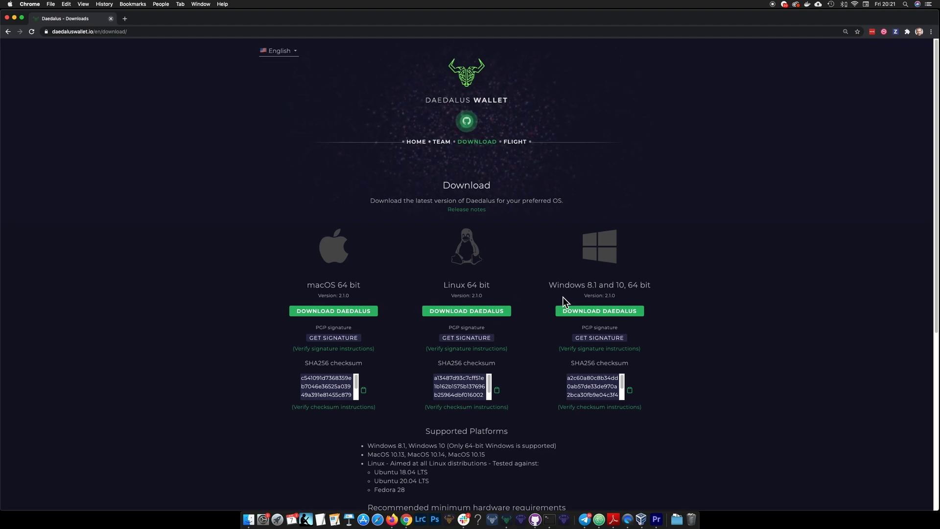
Download the macOS 64-bit Daedalus installer and open it from Chrome's downloads.
left_click(359, 315)
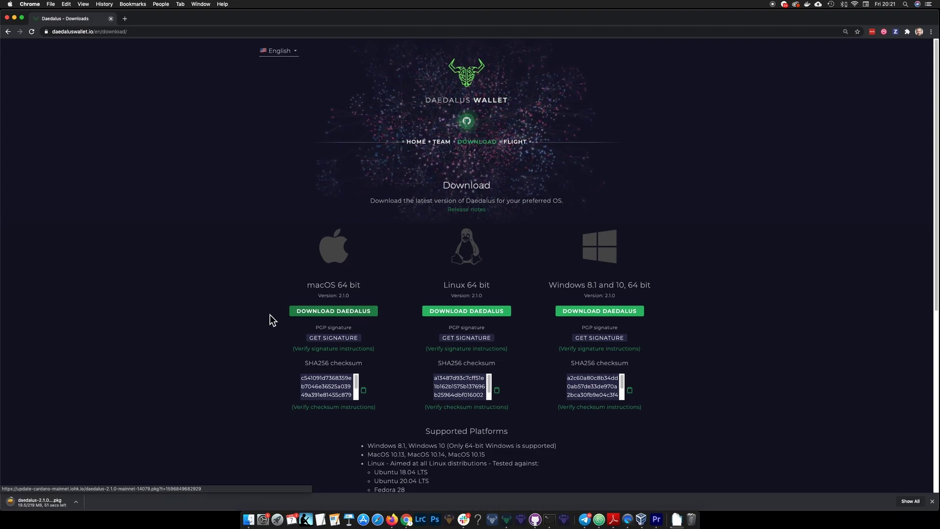
left_click(75, 502)
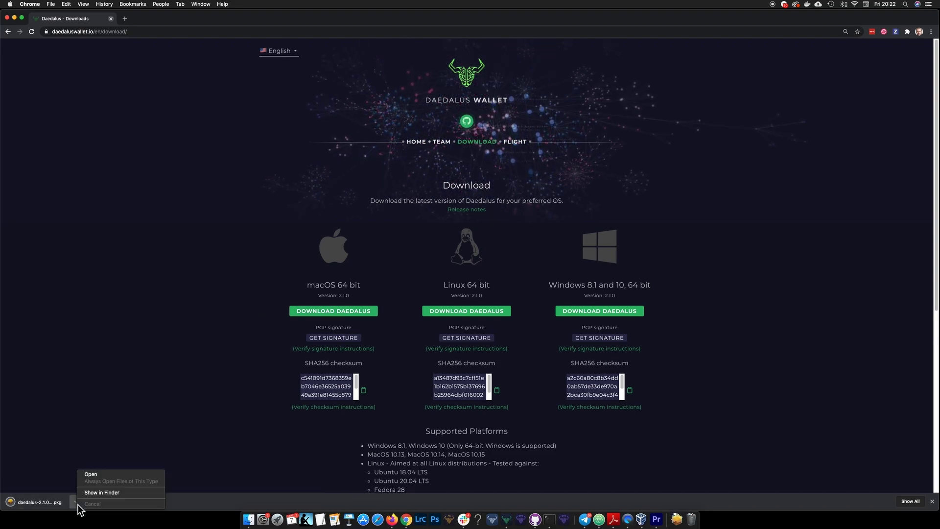
left_click(90, 473)
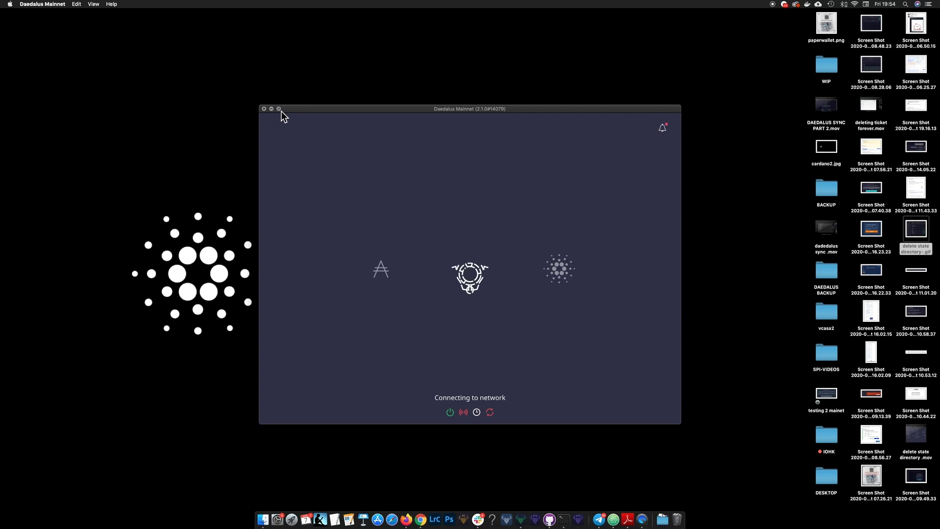
Make the connected Daedalus window fullscreen, showing the CLR-SHELLEY wallet summary.
left_click(279, 109)
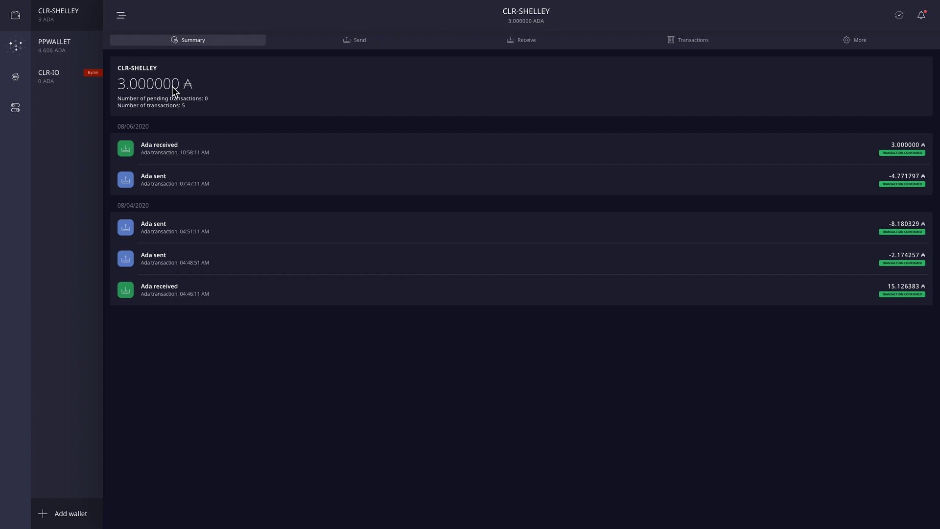
Enter the ITN recovery phrase, choose PPWALLET, accept both fee terms, and proceed.
left_click(15, 77)
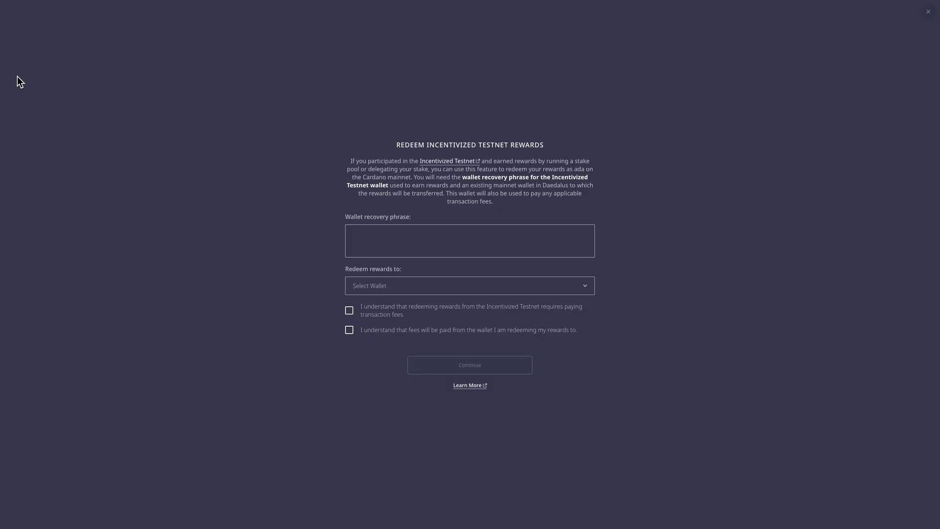
left_click(392, 236)
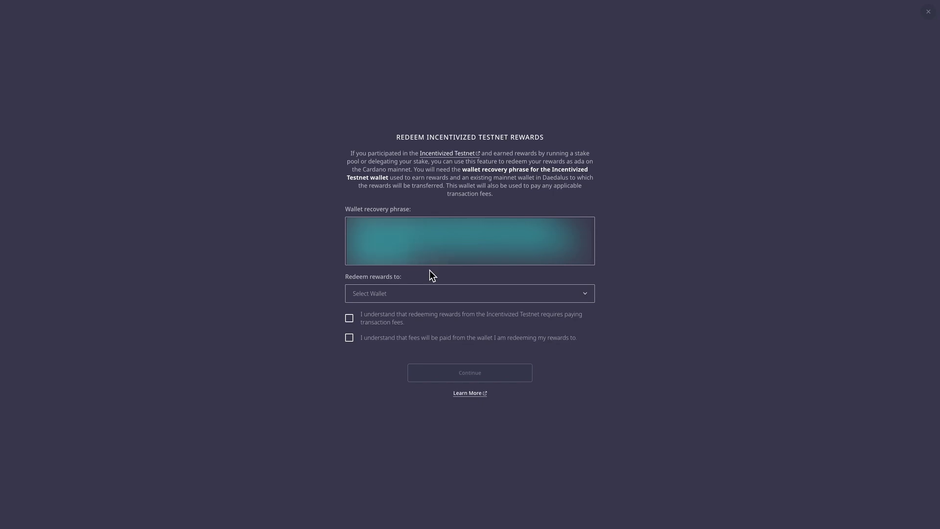
left_click(455, 293)
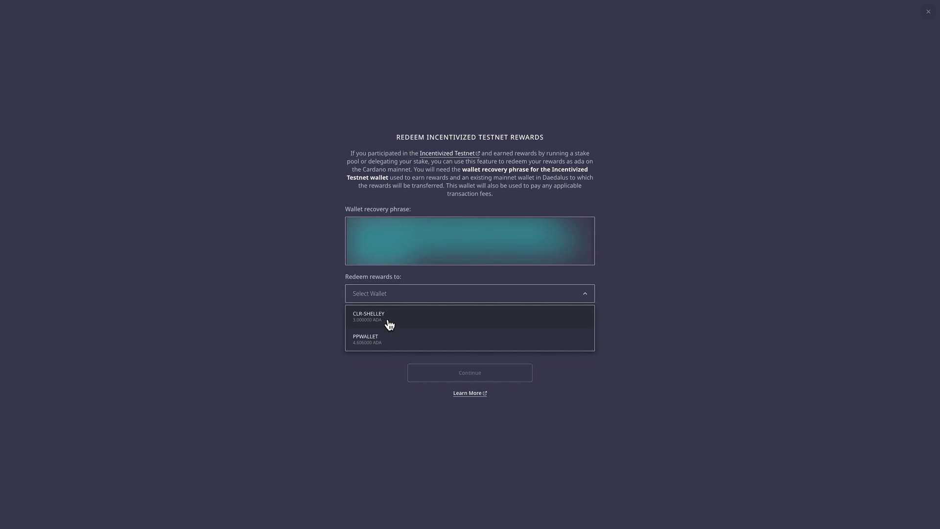
left_click(379, 341)
left_click(350, 319)
left_click(350, 339)
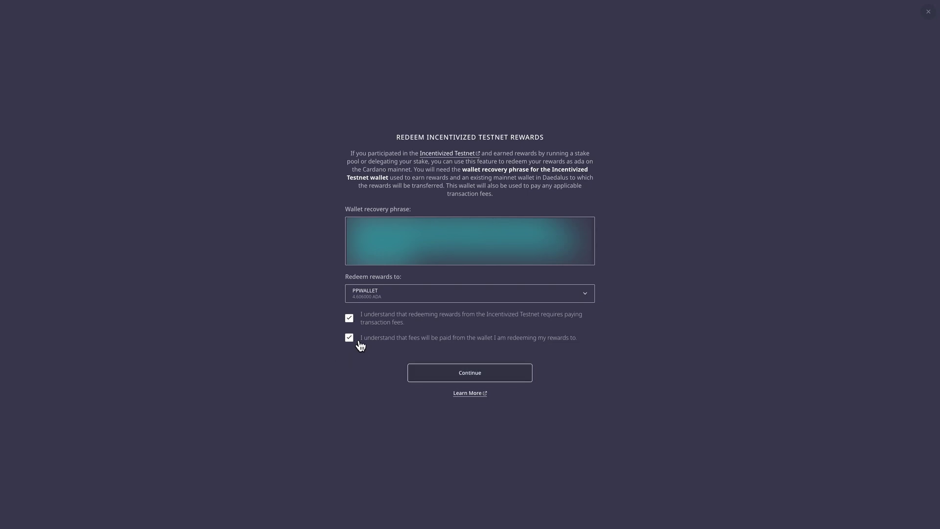
left_click(489, 376)
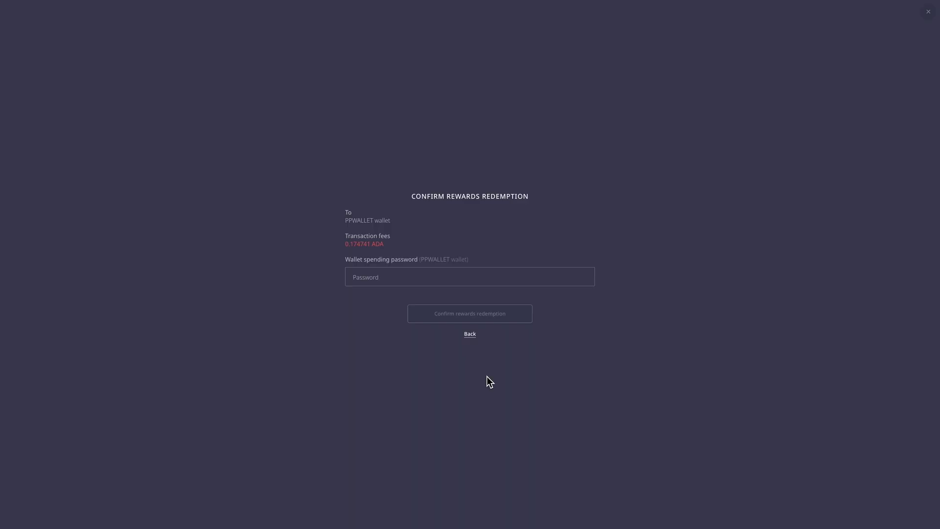
Enter the PPWALLET spending password and confirm the ITN rewards redemption.
left_click(458, 277)
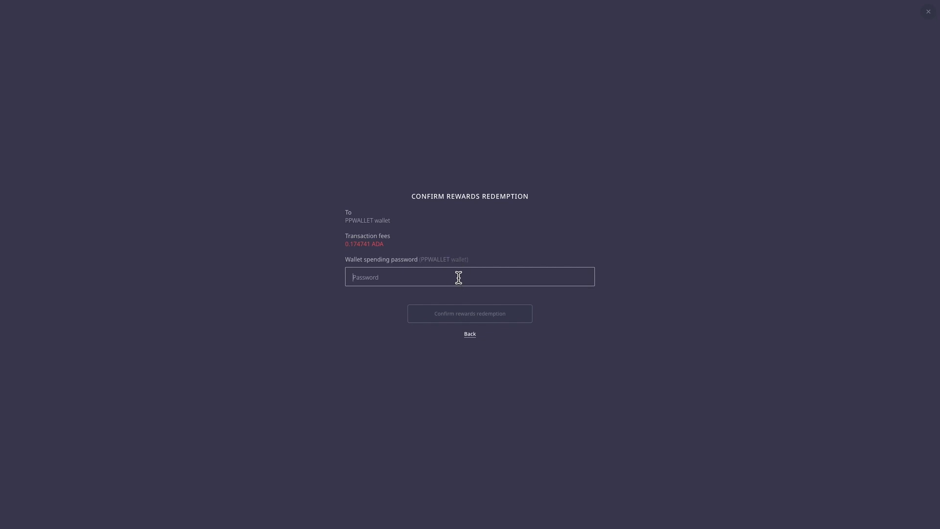
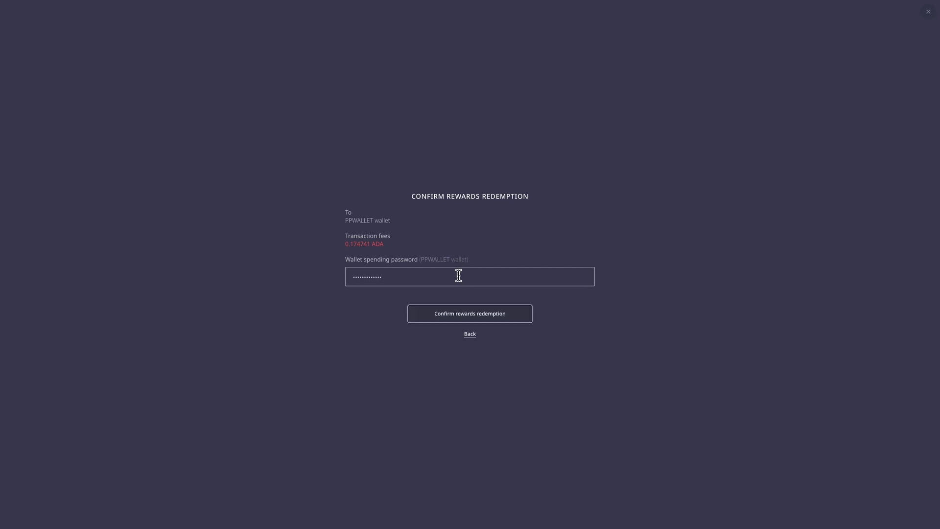
left_click(464, 317)
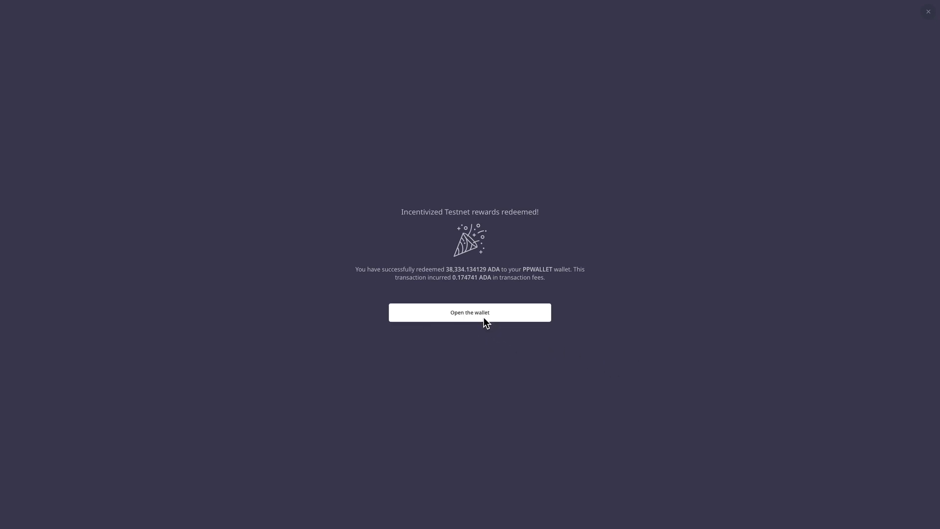
After the 38,334.134129 ADA redemption succeeds, go to the PPWALLET wallet summary.
left_click(483, 315)
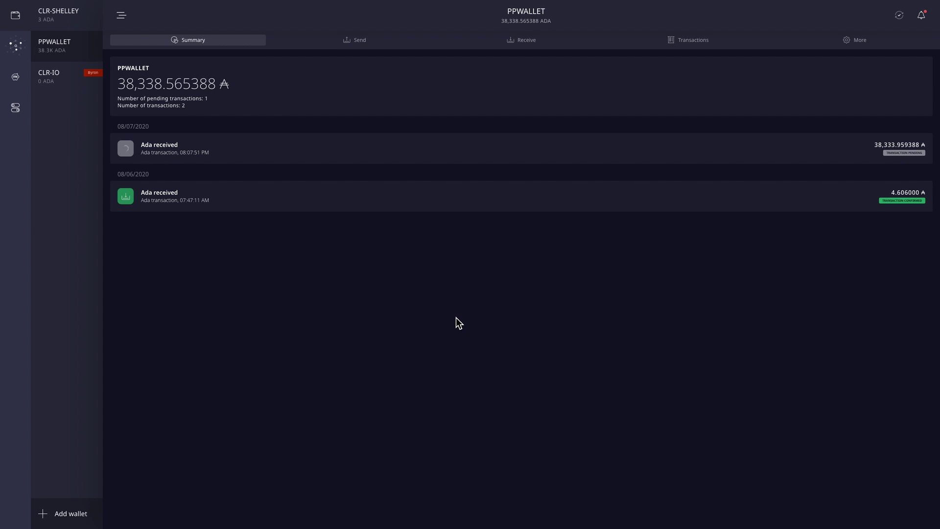